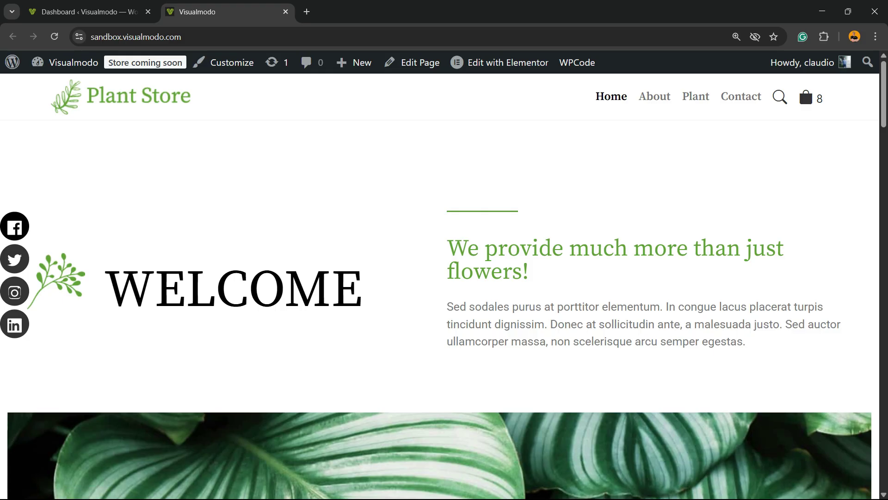
Step: Look through the Plant Store home page, including its floating social media icons, down to the gift card section and back up
scroll(14, 259, "down", 10)
scroll(14, 259, "down", 10)
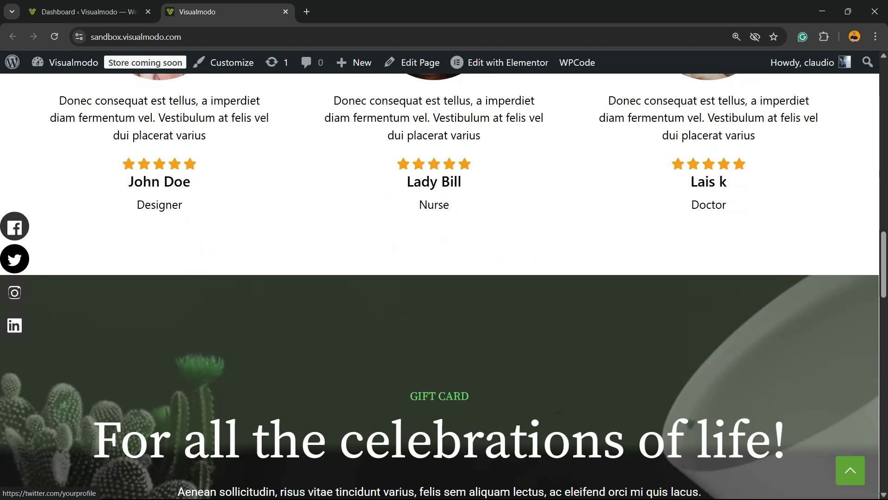
scroll(14, 259, "up", 15)
scroll(804, 84, "up", 9)
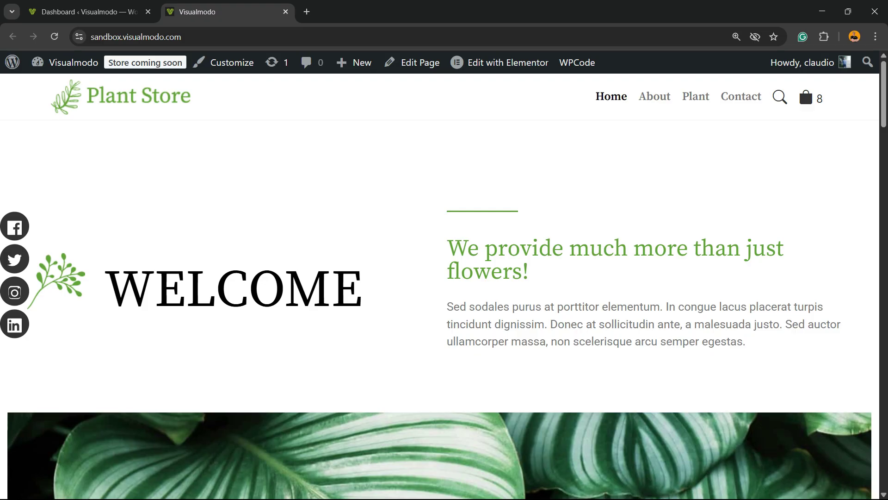
Step: Switch to the WordPress admin dashboard and open the page for adding a new plugin
key("ctrl+Page_Up")
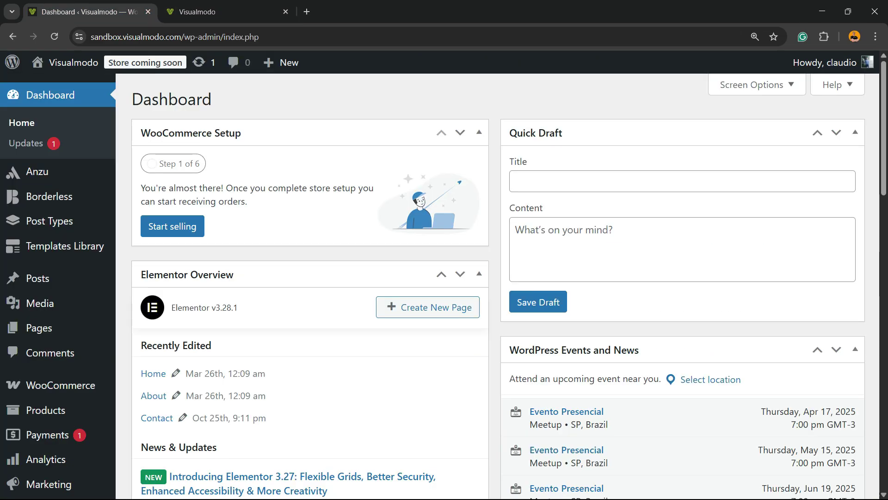
scroll(27, 185, "down", 5)
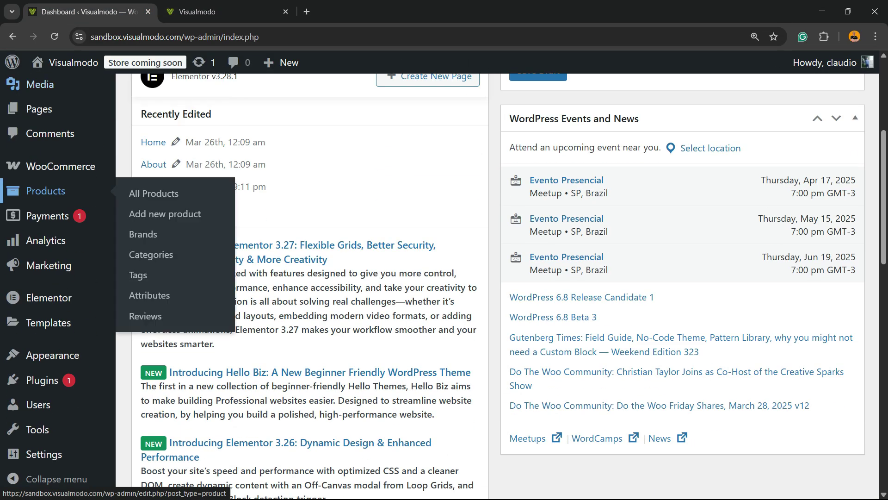
mouse_move(42, 380)
left_click(152, 400)
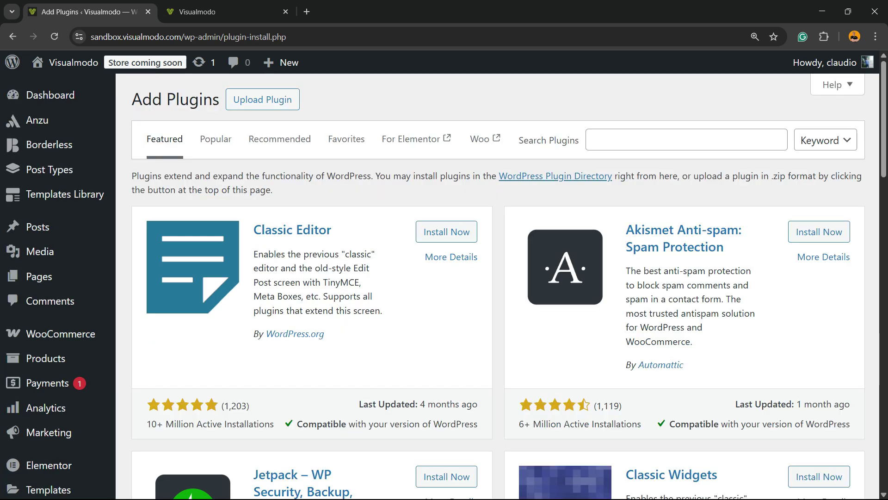
Step: Search the plugin directory for "WPCode Lite", then install and activate the WPCode plugin
left_click_drag(519, 140, 579, 140)
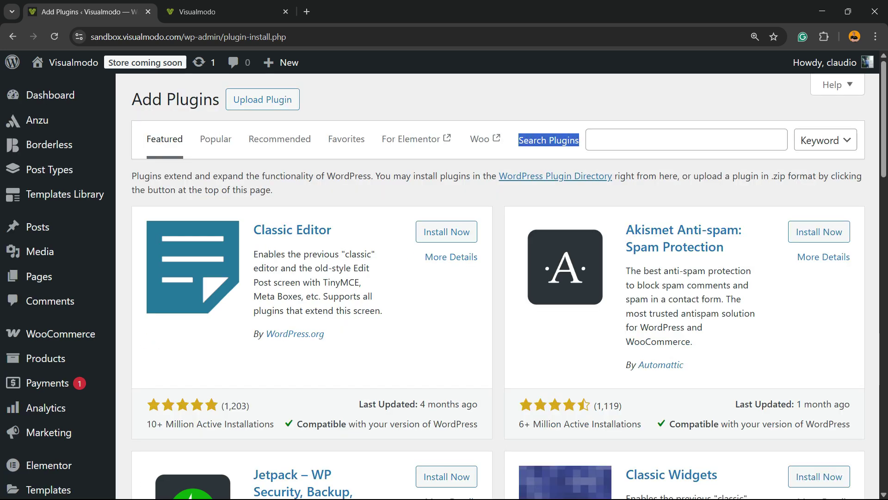
left_click(597, 140)
type("WPCode Lite")
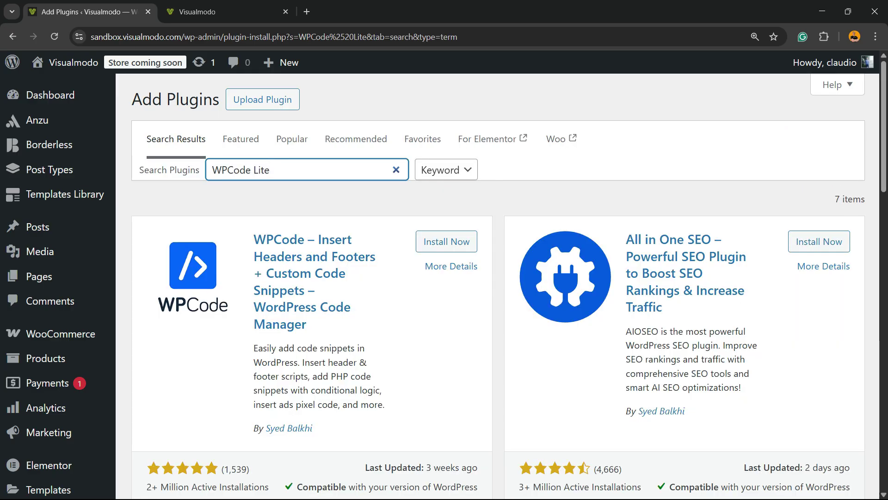
left_click(446, 241)
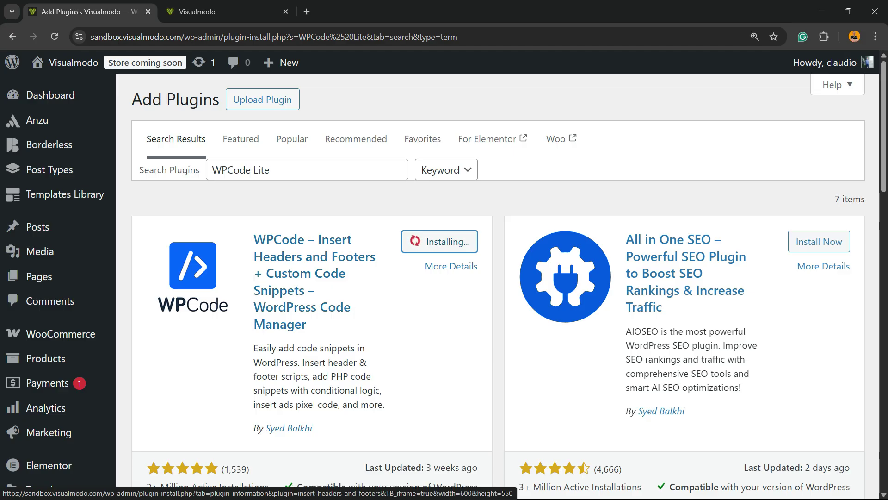
left_click(444, 241)
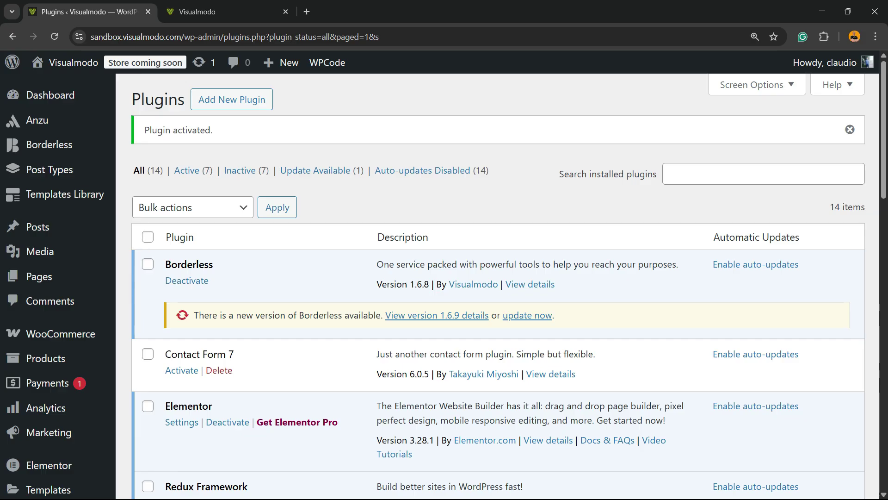
Step: Open the Add Snippet page of Code Snippets in the WordPress admin
scroll(42, 139, "down", 5)
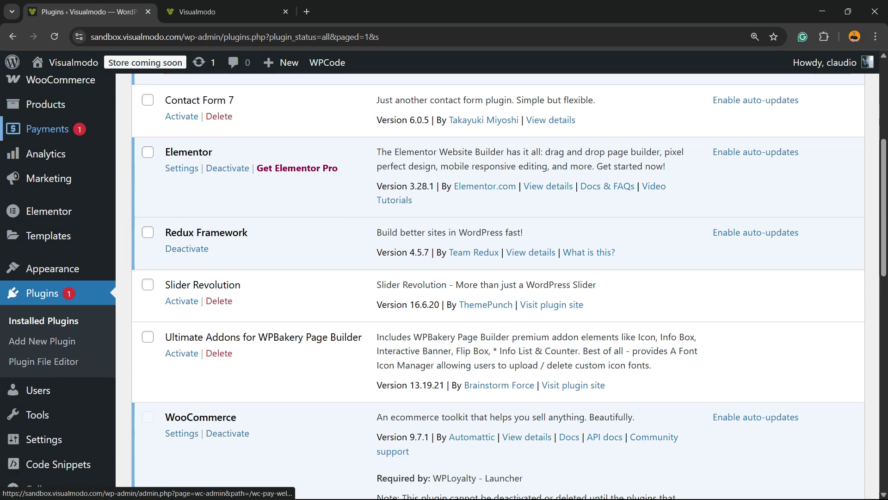
scroll(47, 128, "down", 2)
mouse_move(44, 429)
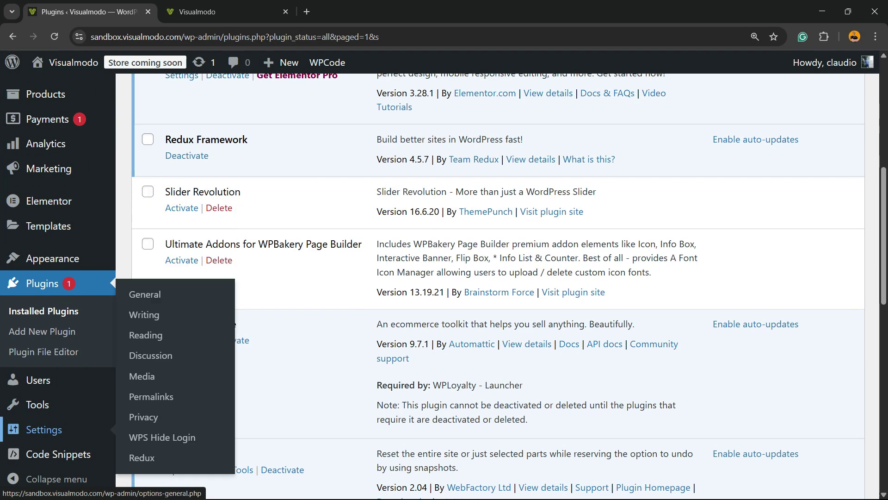
mouse_move(44, 454)
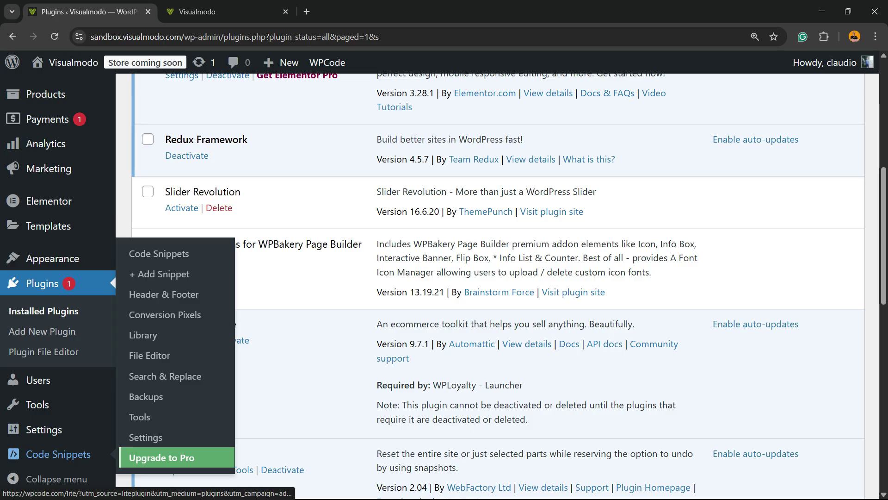
left_click(157, 274)
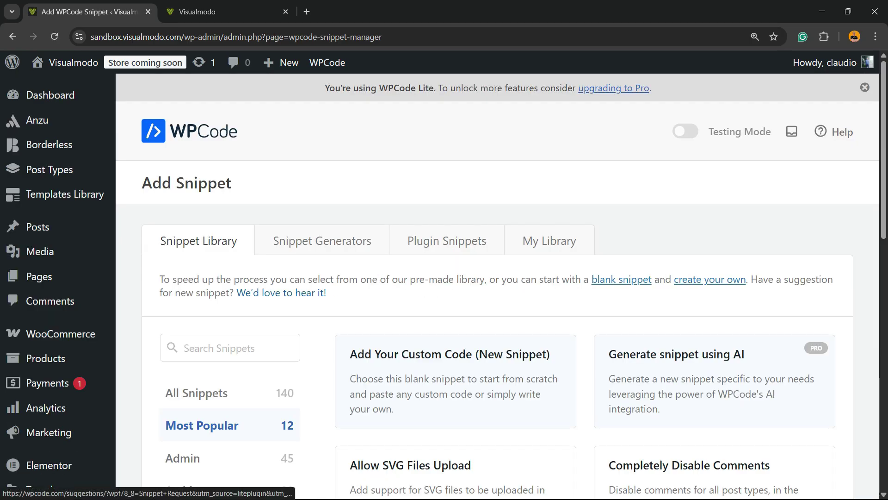
Step: Browse the snippet library's Archive category to find the Floating Social Media Icons snippet
scroll(278, 292, "down", 2)
scroll(278, 292, "down", 2)
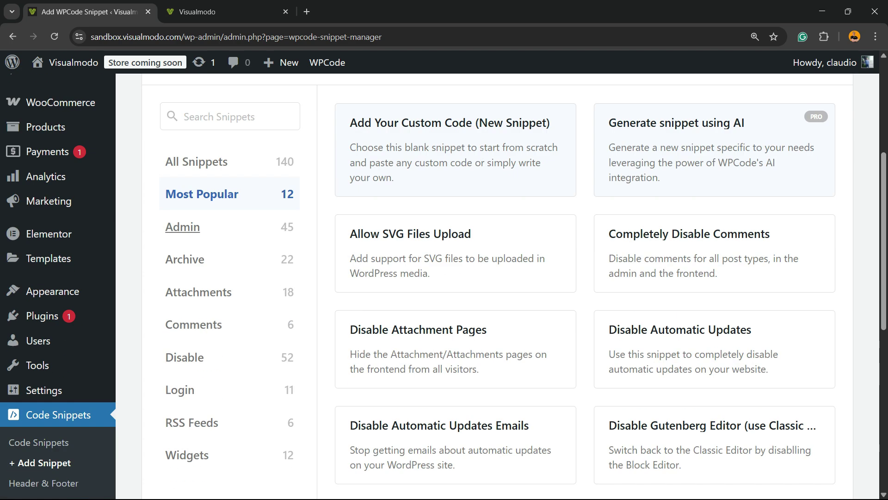
left_click(185, 259)
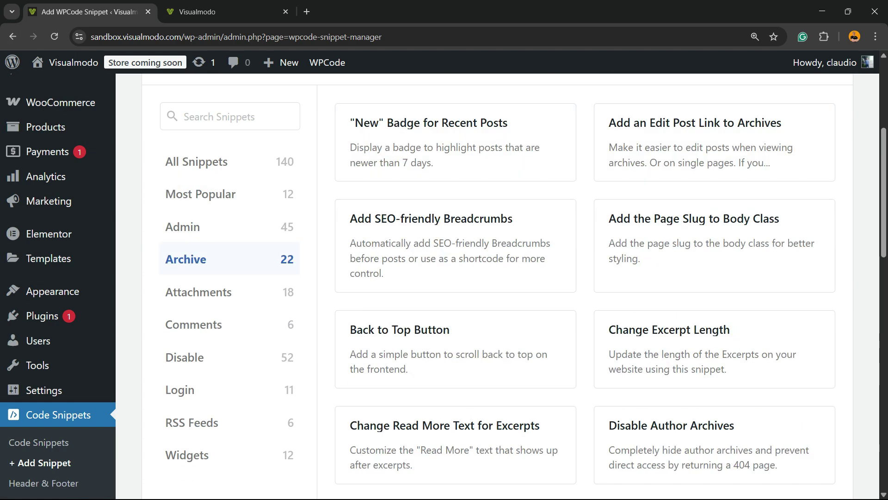
mouse_move(456, 245)
scroll(455, 260, "up", 2)
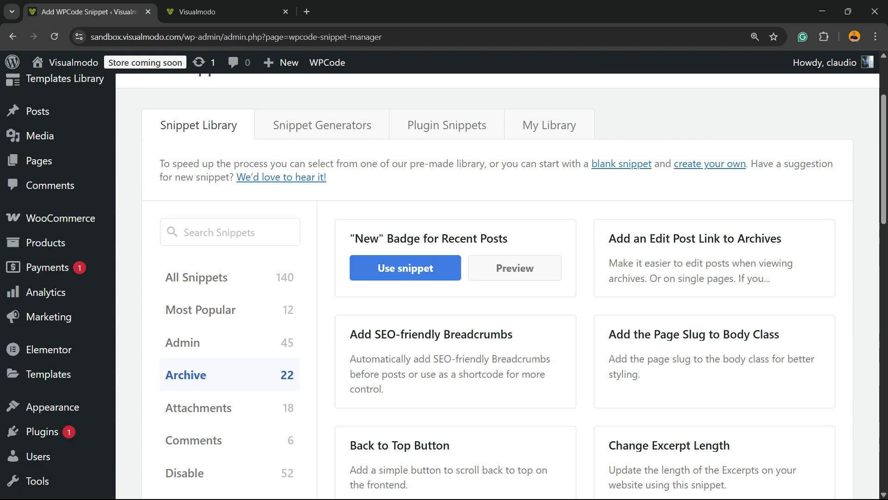
scroll(456, 259, "down", 2)
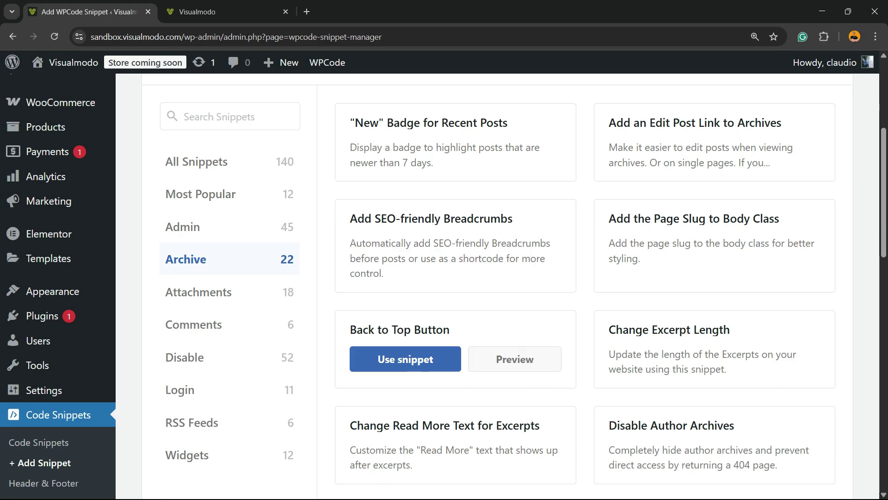
scroll(405, 361, "up", 4)
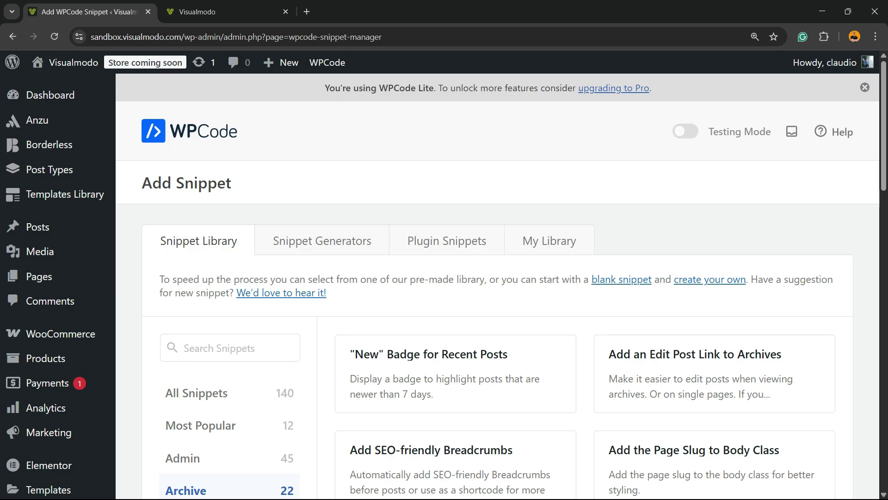
scroll(405, 359, "down", 4)
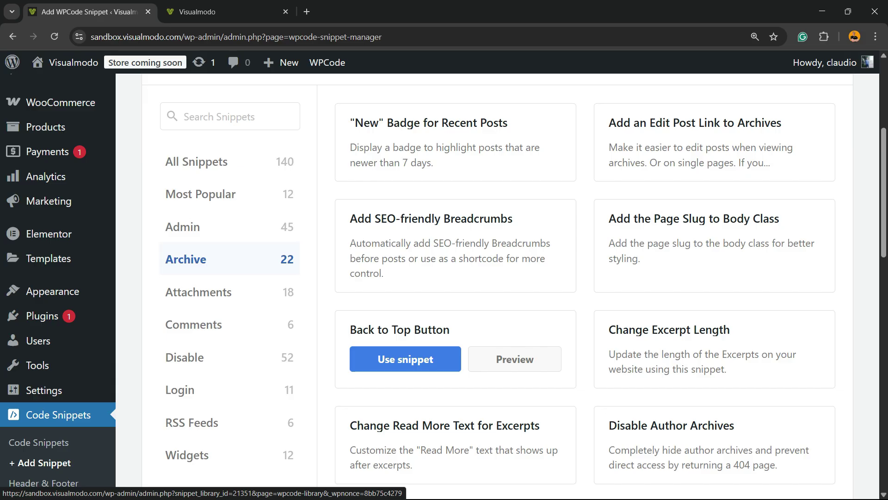
scroll(405, 324, "down", 2)
scroll(405, 232, "down", 2)
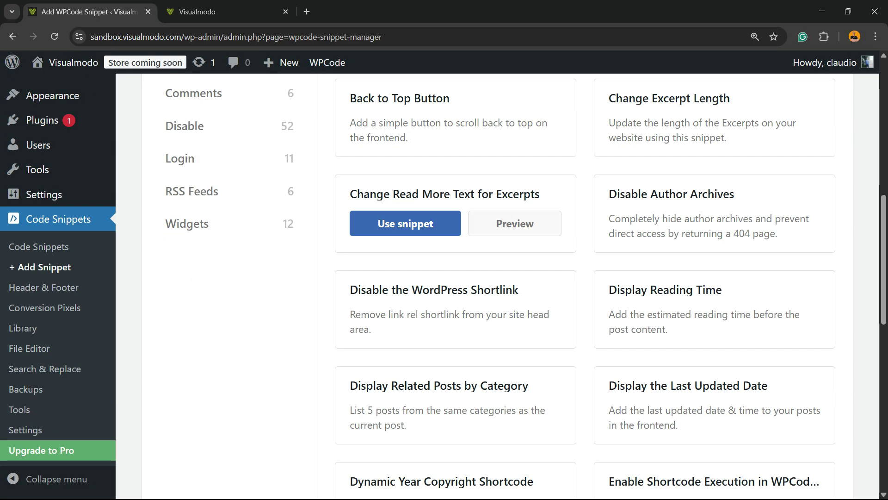
scroll(405, 208, "down", 2)
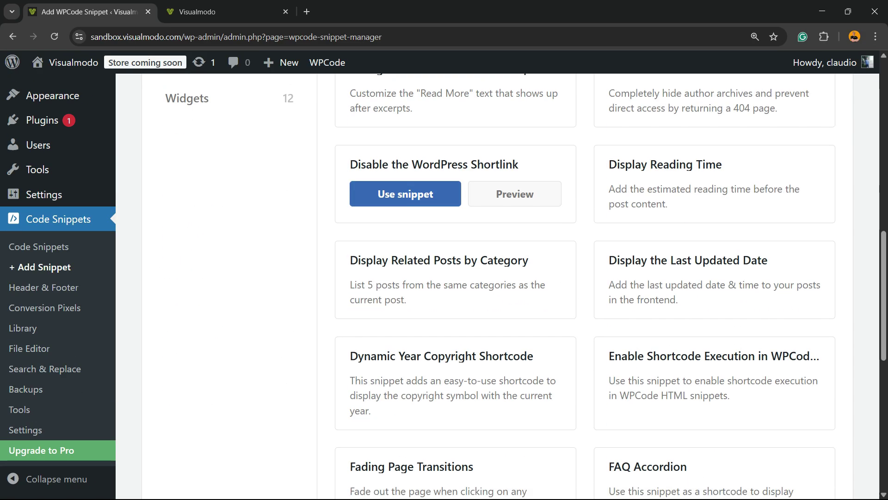
scroll(405, 199, "down", 4)
mouse_move(405, 275)
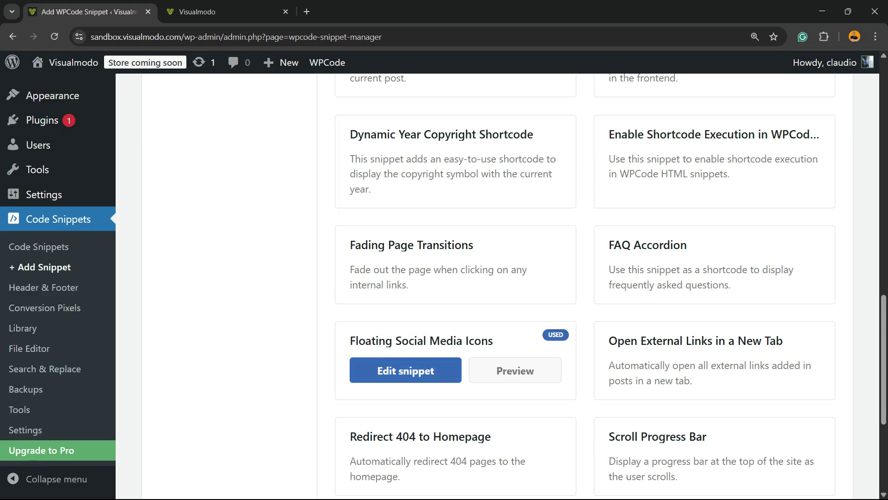
Step: Preview the code of the Floating Social Media Icons snippet through to its end and close the preview
left_click(515, 371)
scroll(502, 287, "down", 10)
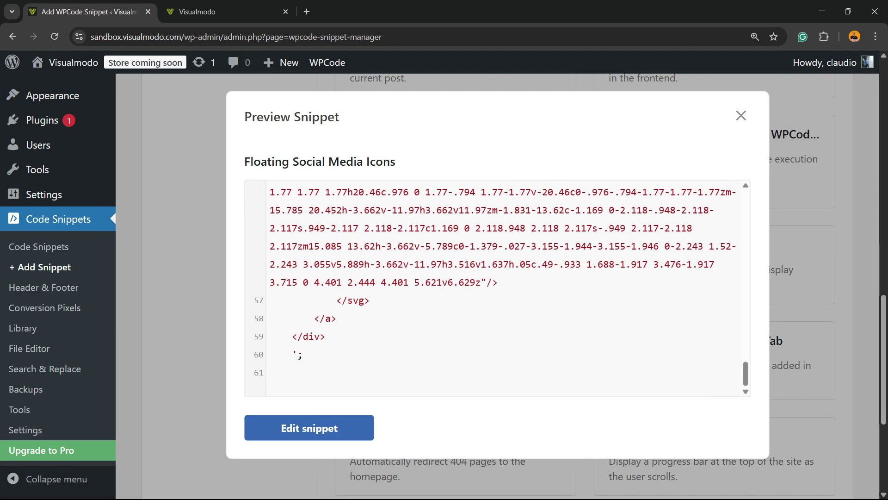
scroll(498, 287, "down", 3)
scroll(498, 287, "up", 3)
left_click_drag(308, 308, 548, 380)
scroll(548, 379, "down", 3)
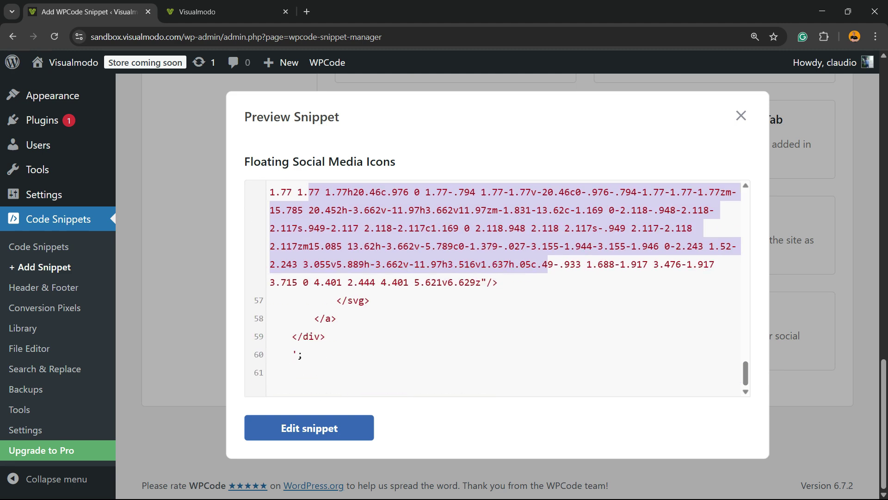
left_click(741, 116)
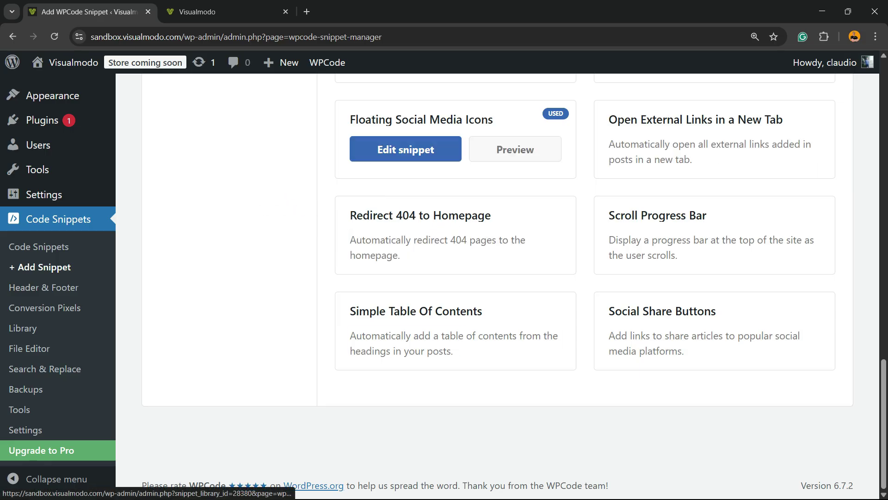
Step: Open the Floating Social Media Icons snippet for editing
left_click(396, 157)
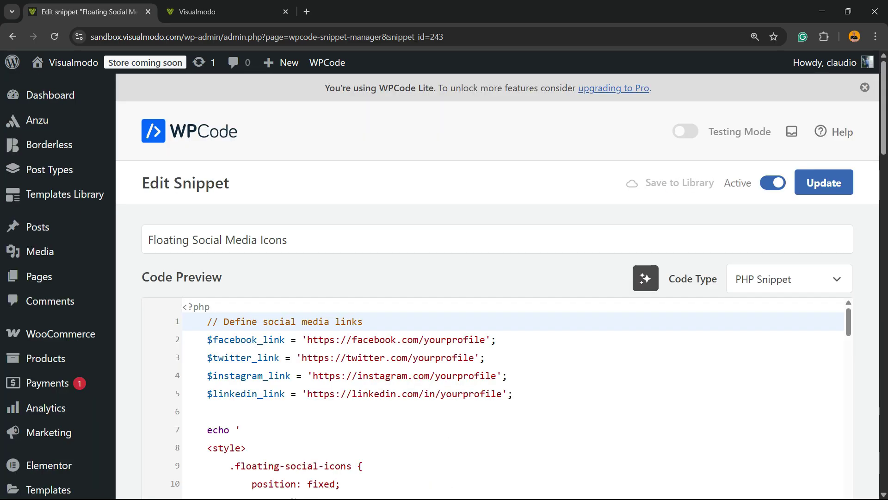
scroll(513, 398, "down", 2)
scroll(513, 397, "up", 2)
Step: Replace the profile placeholder in the snippet's Facebook link with "visualmodo" and copy that name
double_click(454, 339)
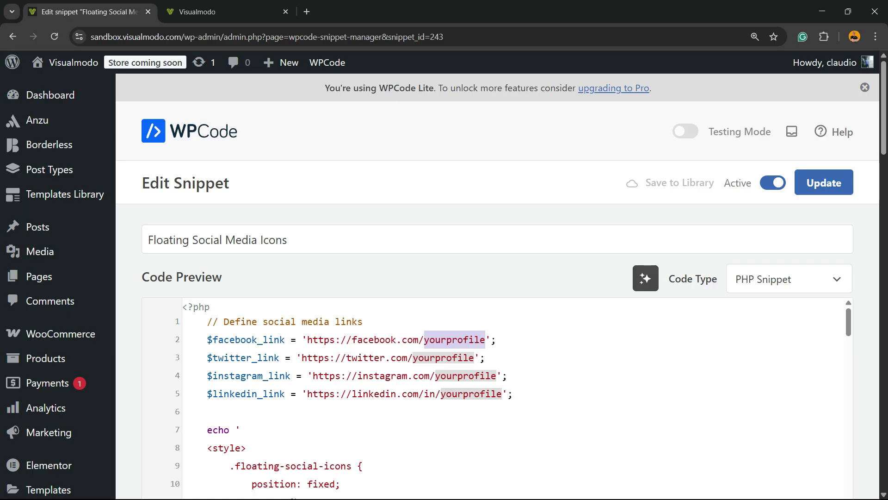
type("visua")
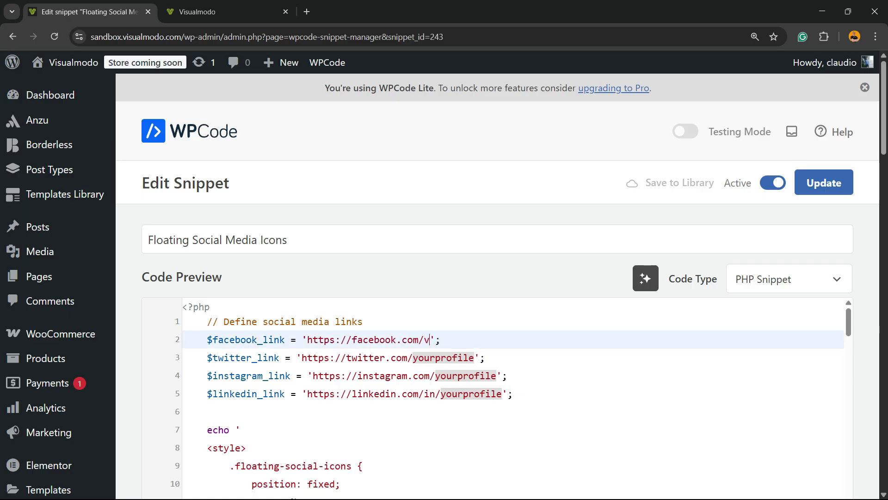
type("lm")
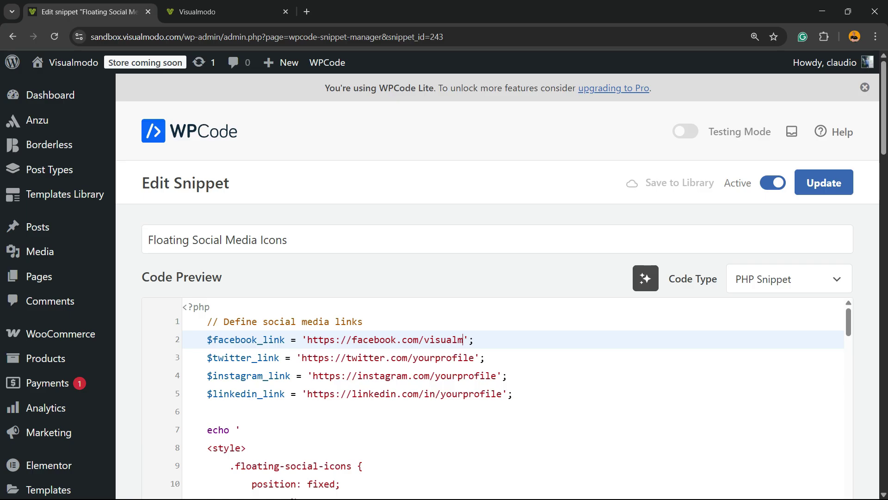
type("odo")
key("ctrl+shift+Left")
key("ctrl+c")
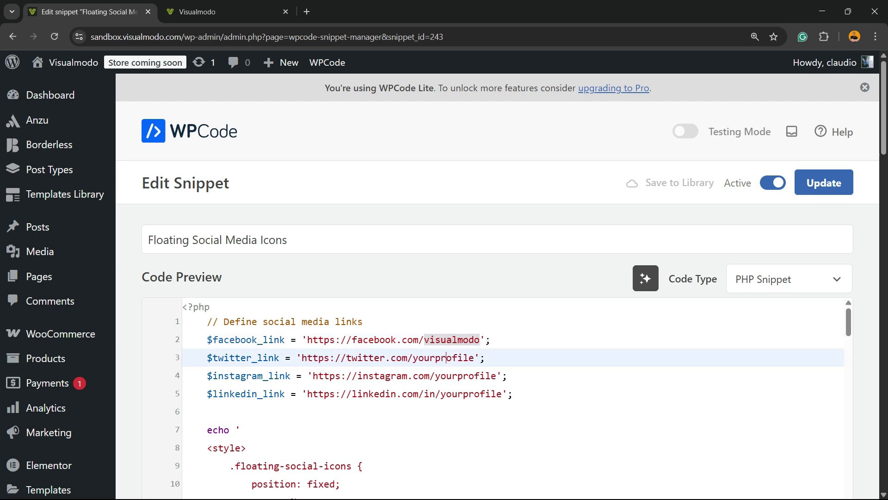
Step: Replace the profile placeholder in the Twitter, Instagram and LinkedIn links with the copied name "visualmodo"
double_click(453, 357)
key("ctrl+v")
double_click(465, 375)
key("ctrl+v")
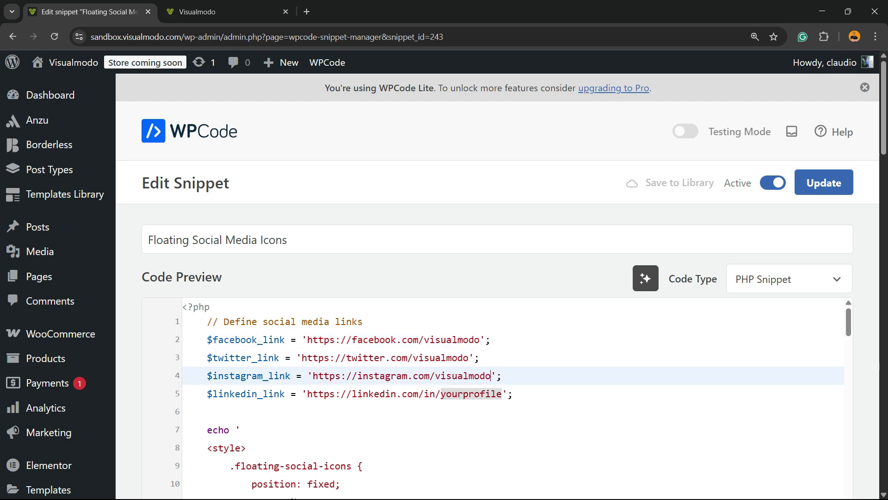
double_click(470, 394)
key("ctrl+v")
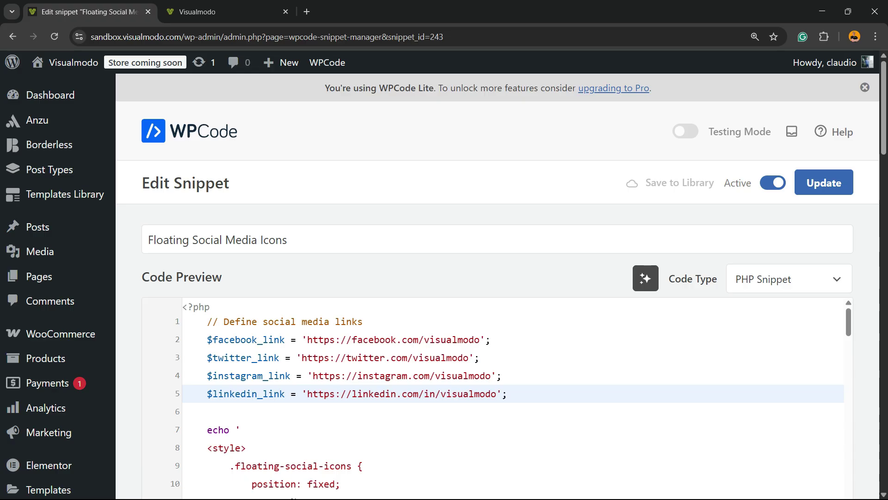
left_click_drag(308, 339, 469, 339)
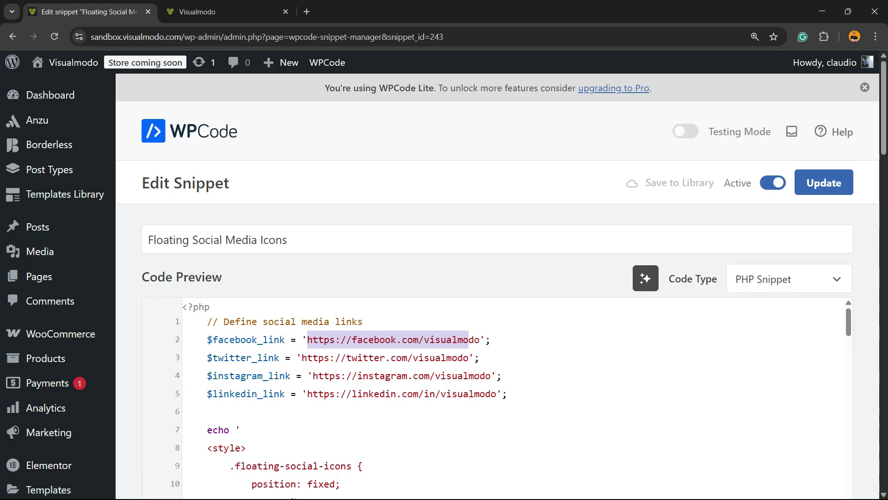
left_click(403, 339)
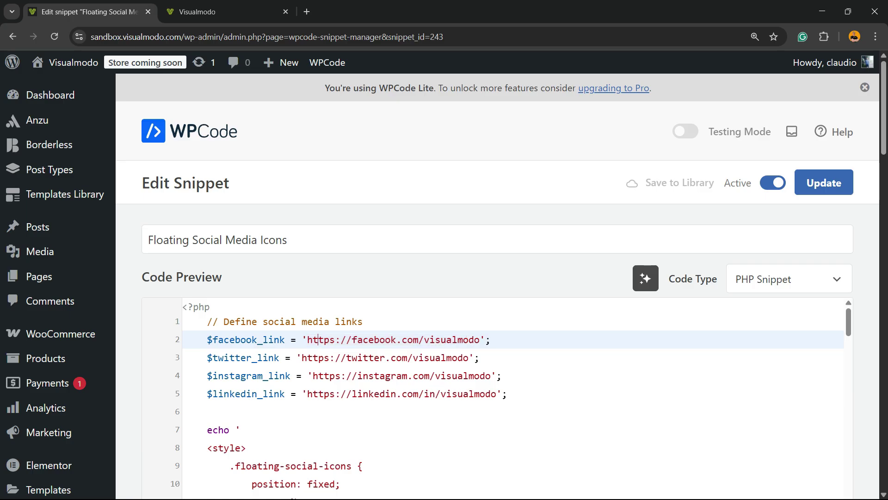
scroll(318, 339, "down", 2)
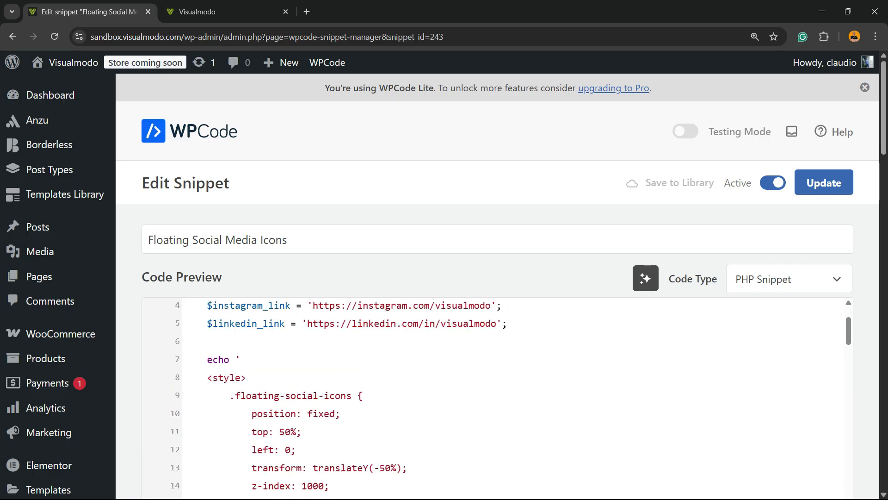
scroll(318, 339, "up", 2)
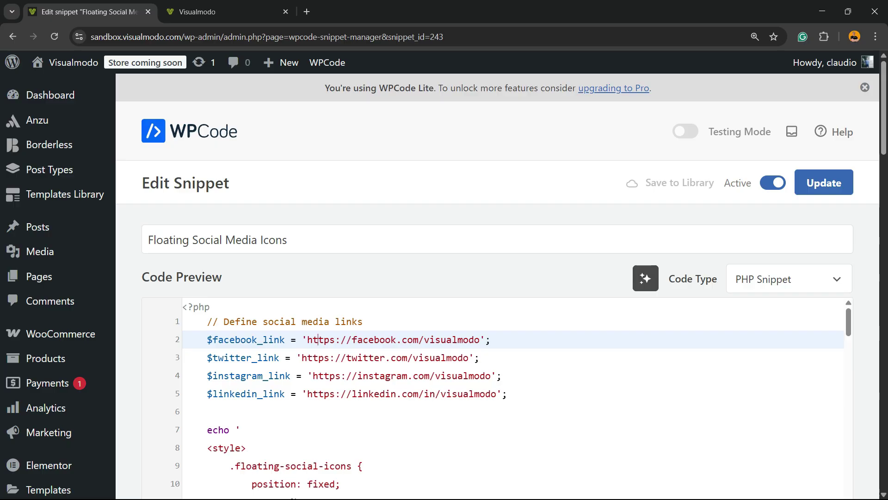
Step: Switch the Floating Social Media Icons snippet to inactive and back to active, and save it with the edited profile links
left_click(772, 183)
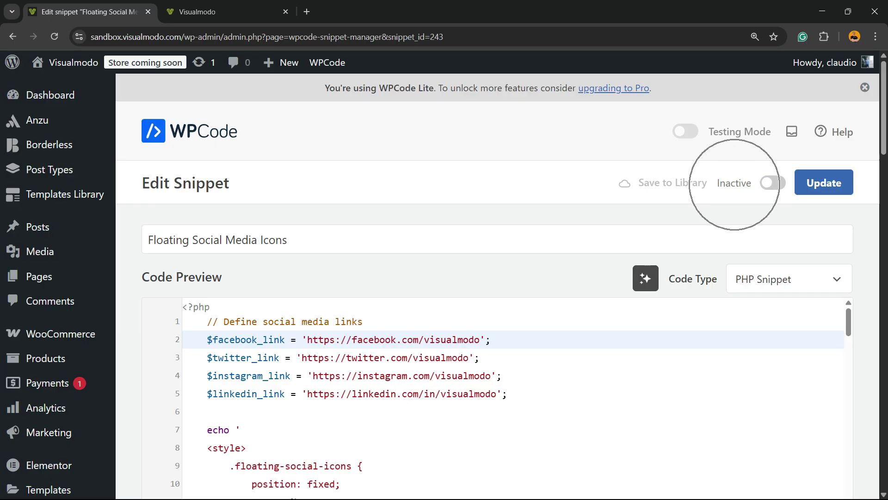
left_click_drag(717, 183, 752, 183)
left_click(773, 183)
left_click(824, 183)
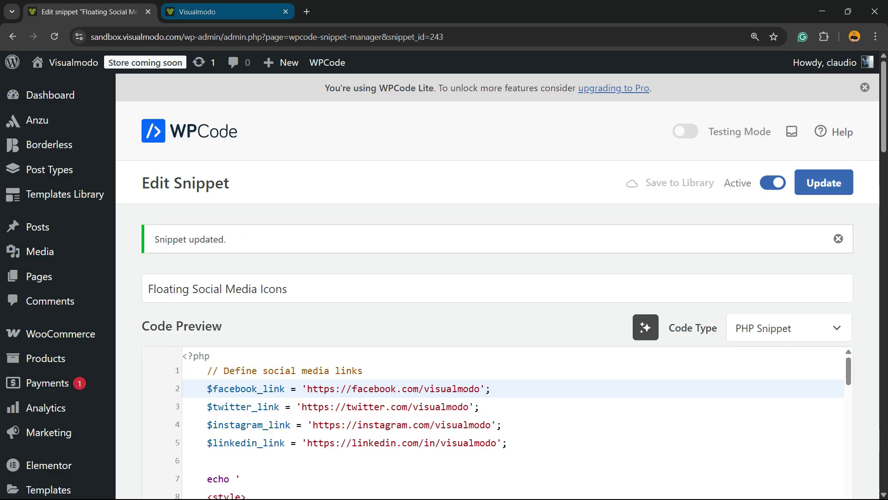
Step: Reload the site's home page, check the floating icons down the page, and test the Facebook icon's link before returning to the site
key("ctrl+Tab")
key("F5")
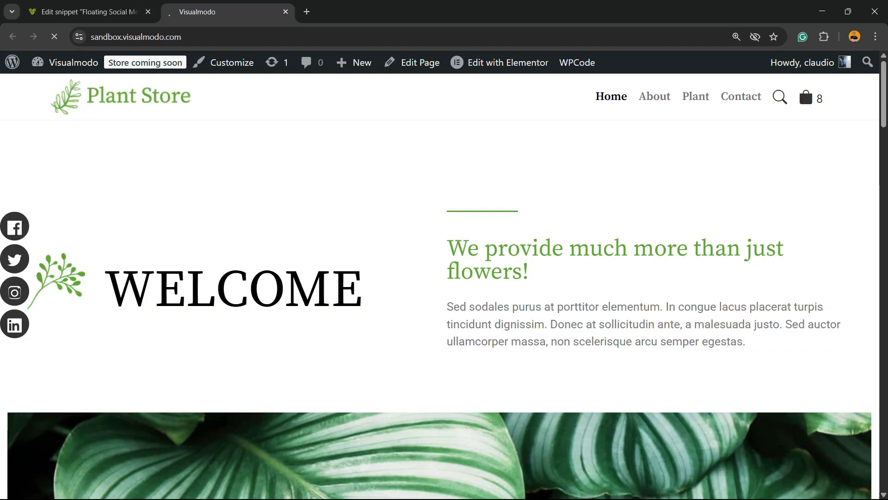
scroll(804, 84, "down", 9)
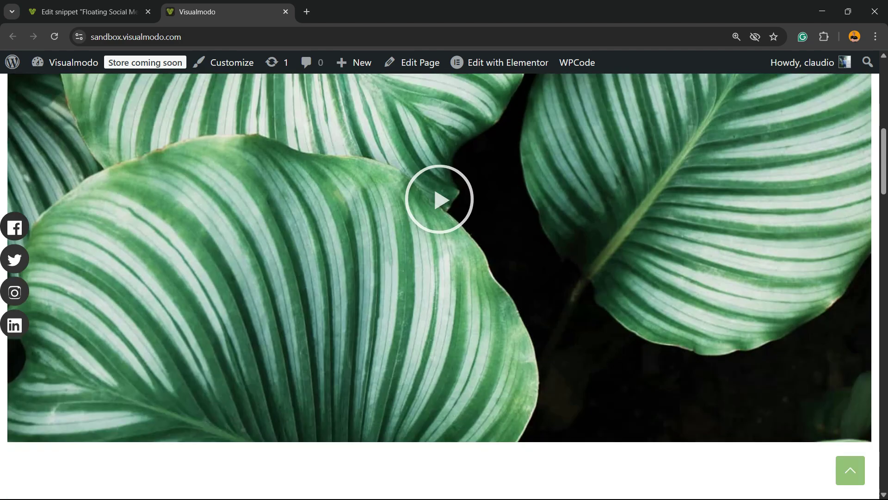
scroll(14, 226, "up", 9)
left_click(15, 227)
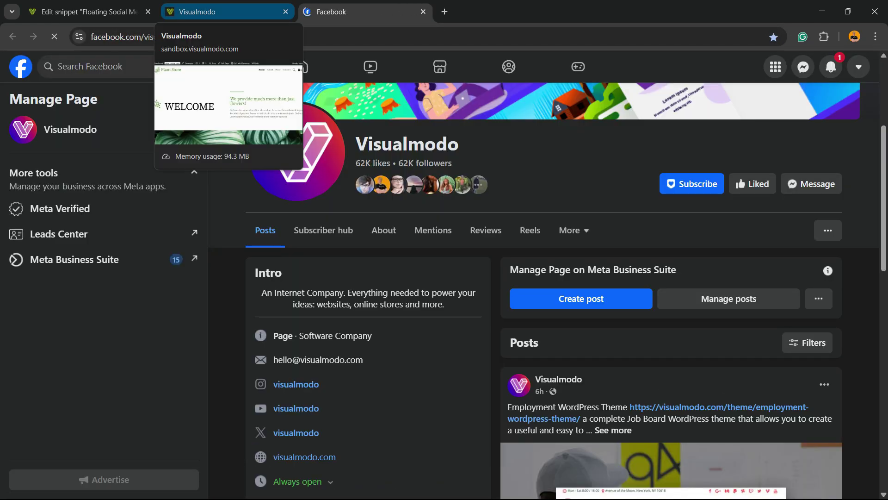
left_click(217, 11)
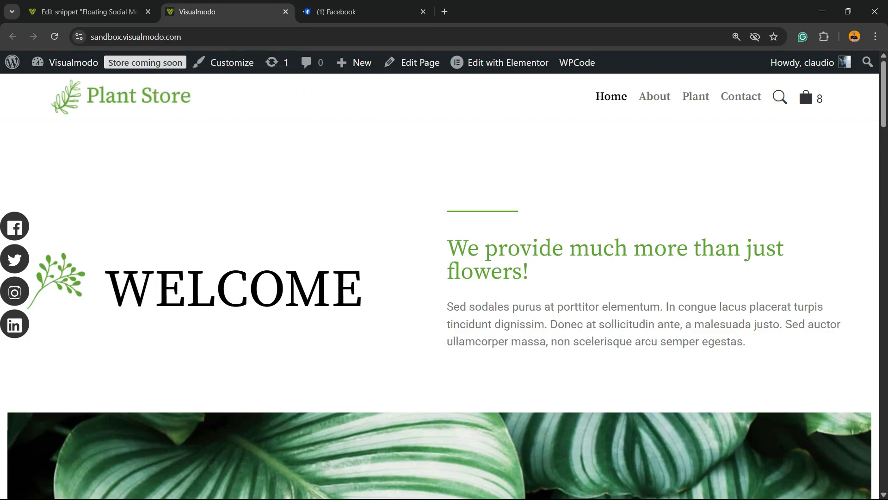
Step: Return to the snippet editor and examine the code's icon styling, including the background colour, the SVG markup and the profile links
key("ctrl+shift+Tab")
scroll(499, 185, "down", 2)
scroll(500, 338, "down", 3)
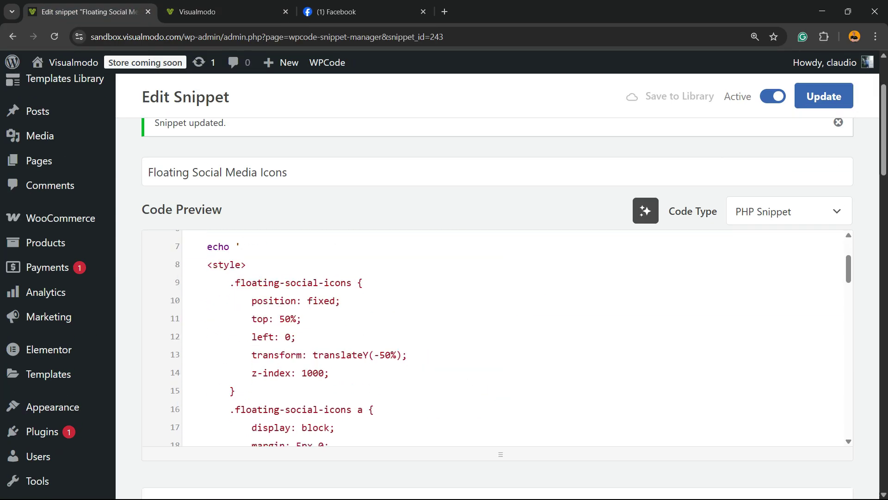
scroll(499, 338, "up", 3)
scroll(499, 338, "down", 5)
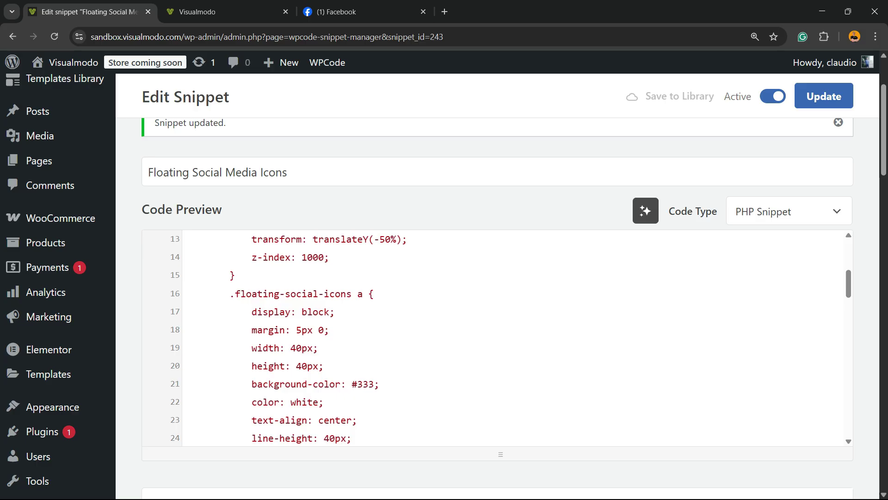
double_click(365, 383)
scroll(495, 337, "down", 5)
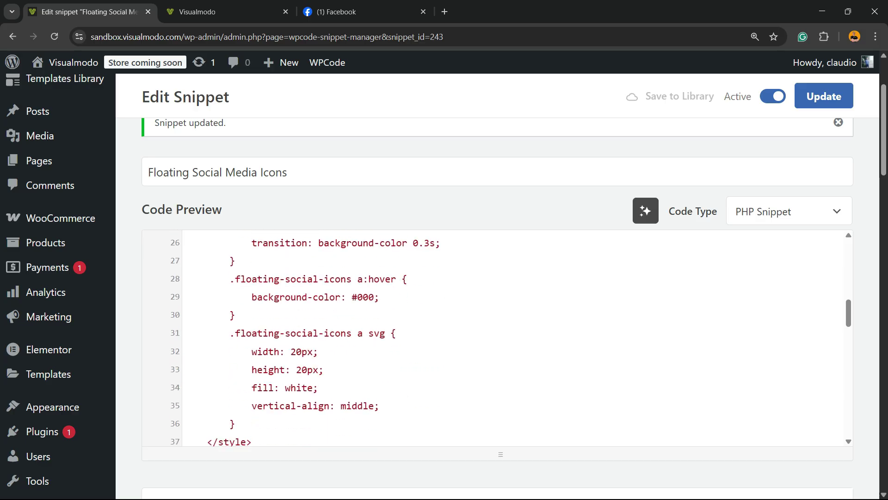
scroll(497, 337, "down", 15)
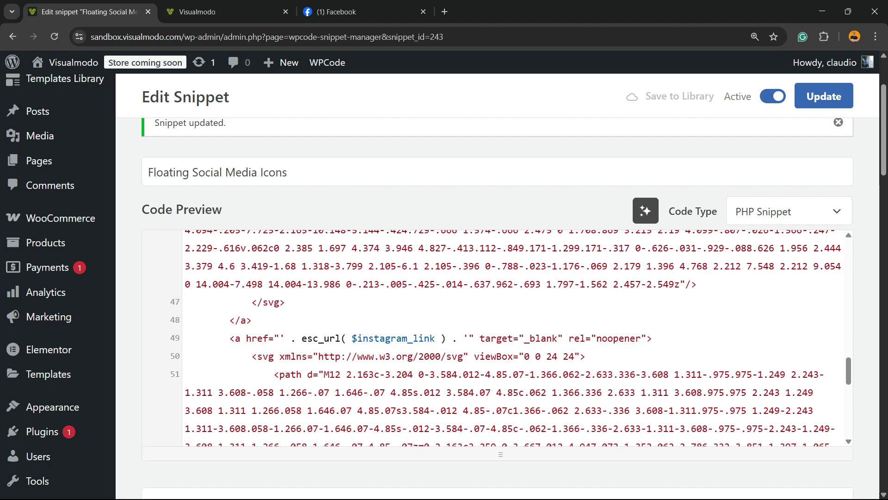
scroll(498, 337, "up", 15)
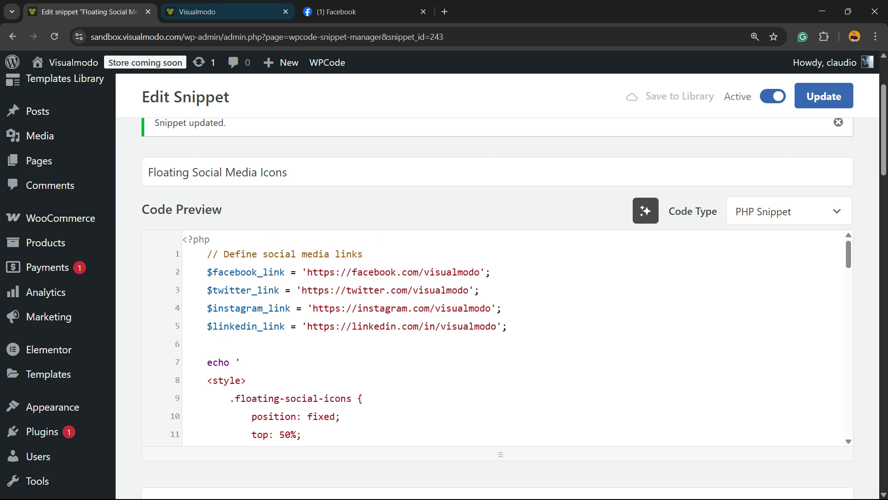
left_click(198, 12)
left_click(88, 11)
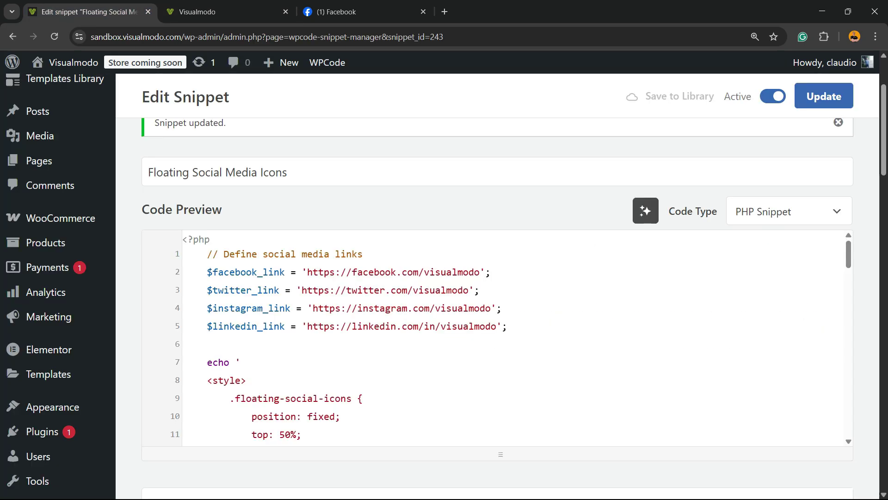